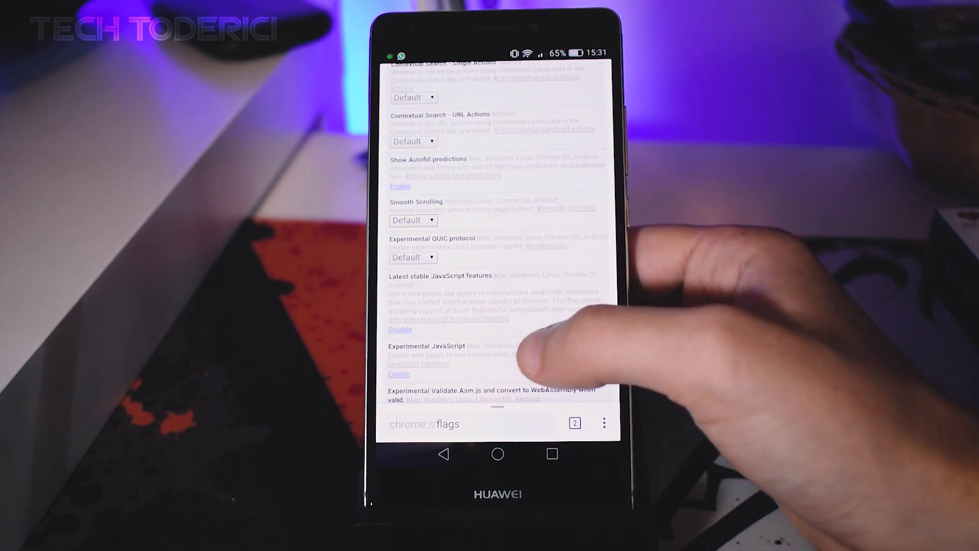
scroll(497, 245, "down", 5)
scroll(497, 244, "down", 5)
scroll(498, 245, "down", 5)
scroll(498, 245, "down", 5)
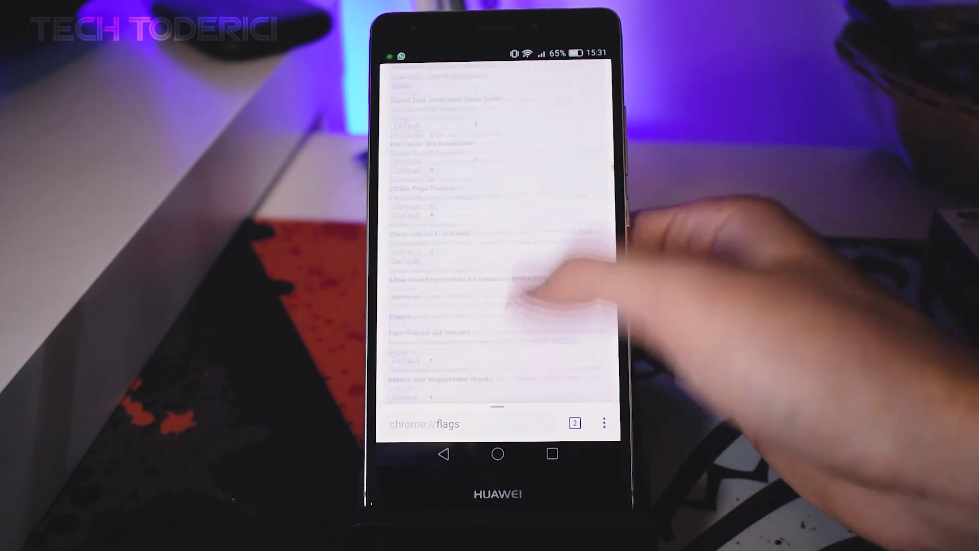
scroll(497, 245, "down", 5)
scroll(497, 245, "down", 3)
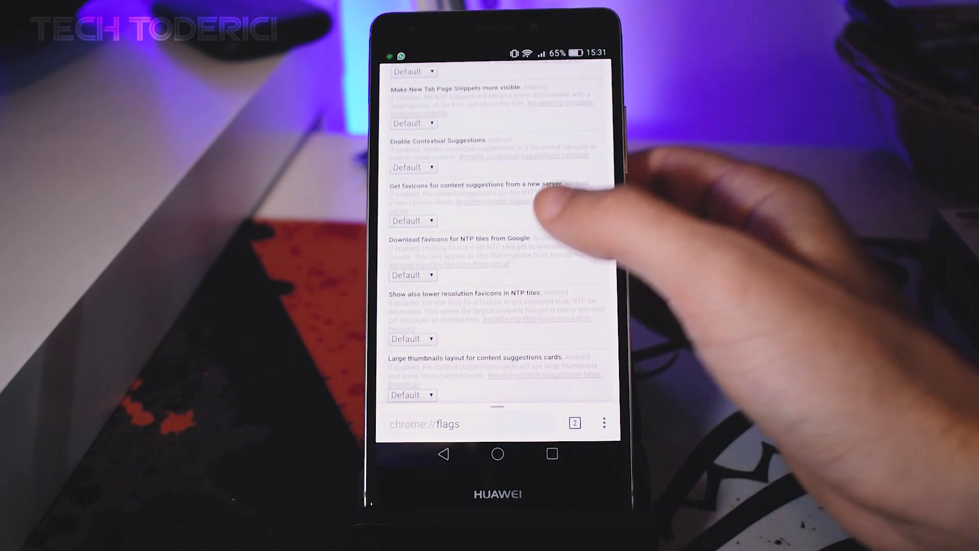
scroll(498, 230, "up", 3)
scroll(497, 230, "up", 10)
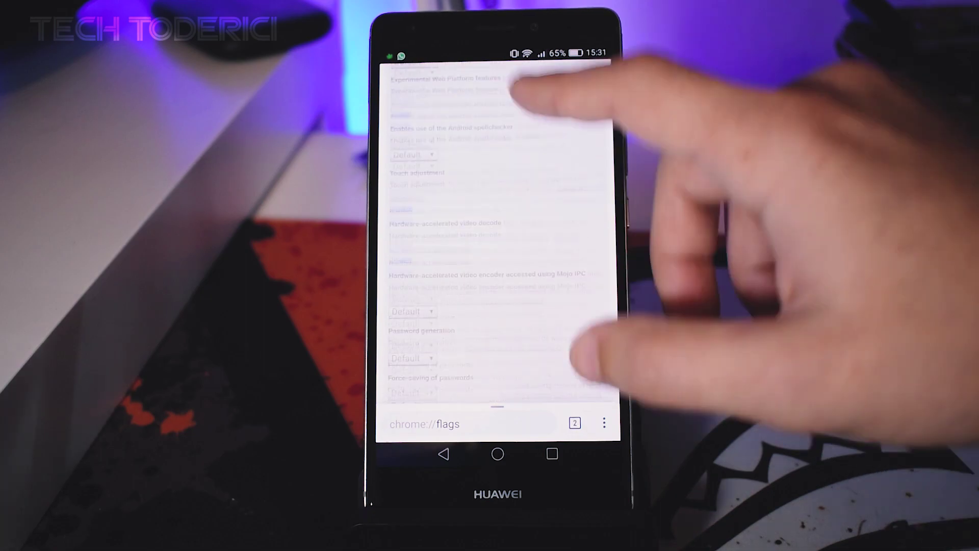